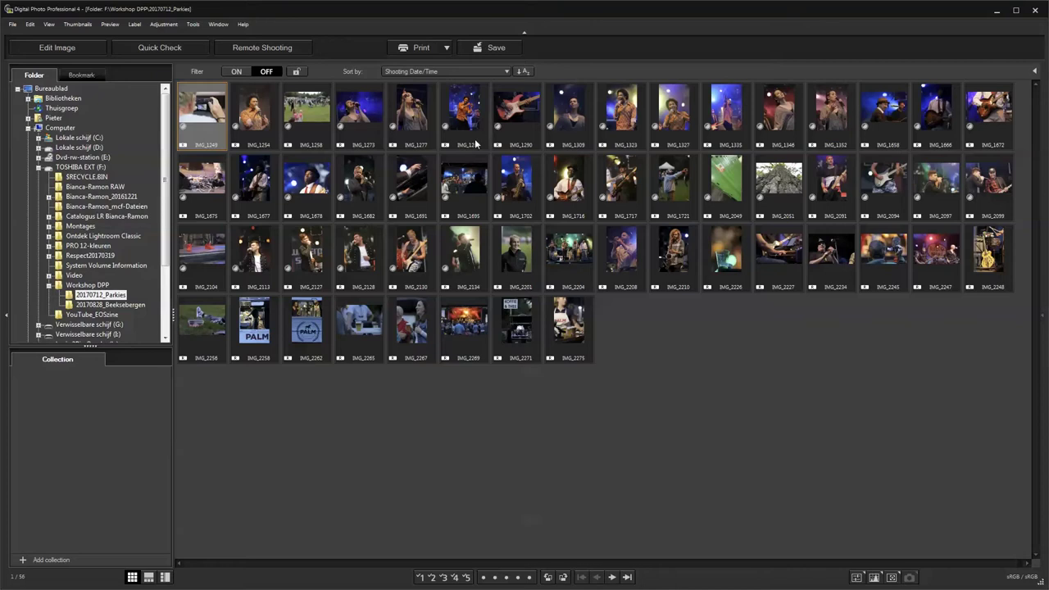
# - Select photo IMG_1678 and switch the browser to a large preview with a horizontal thumbnail strip
pyautogui.click(307, 178)
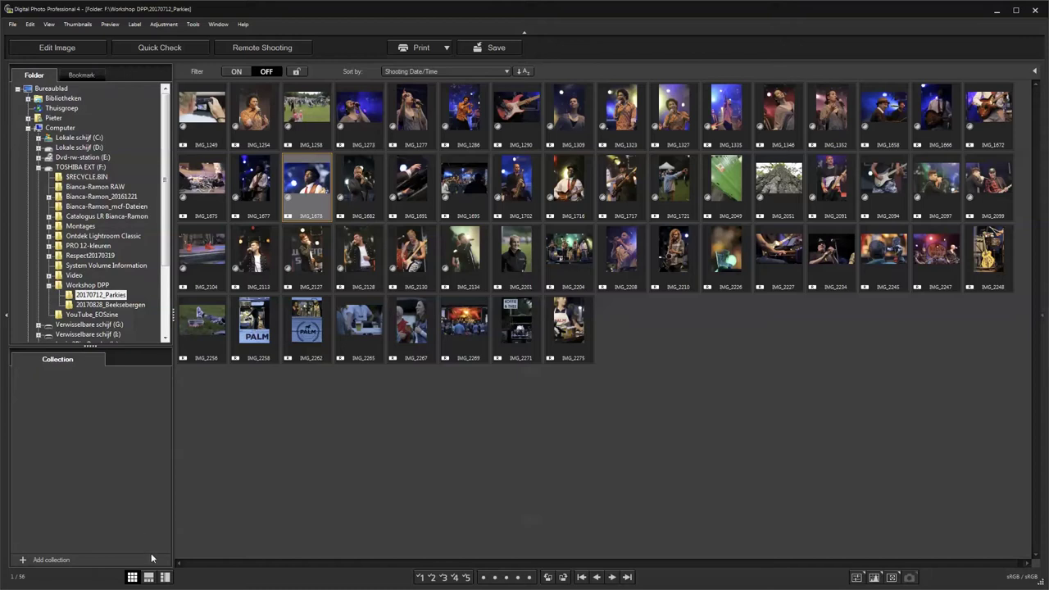
pyautogui.click(147, 578)
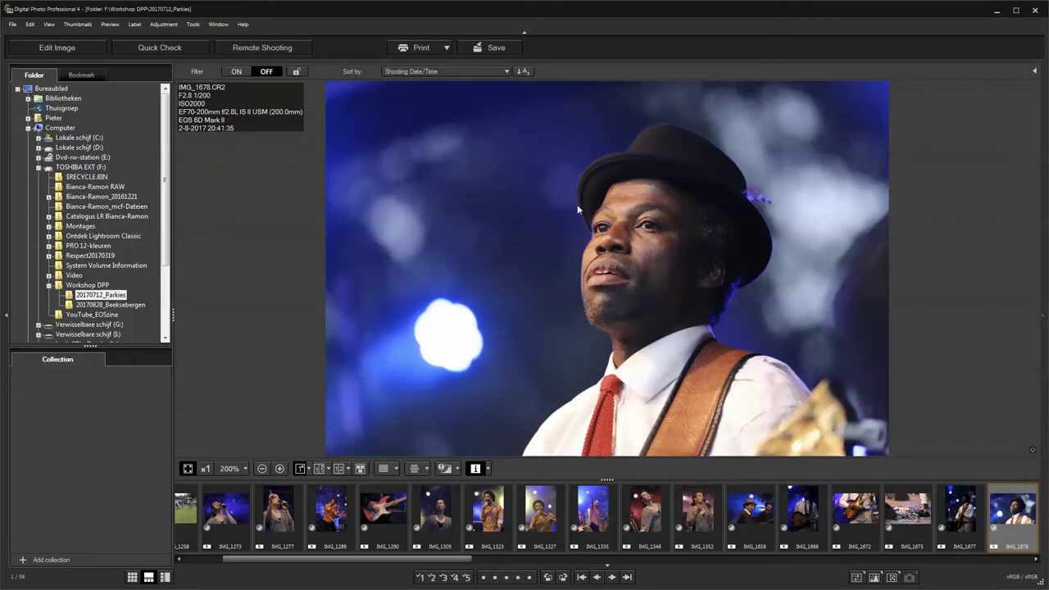
# - Examine the sharpness of the man's face in IMG_1678 at 200%, and return to the full-image view
pyautogui.click(648, 252)
pyautogui.click(647, 253)
pyautogui.click(648, 252)
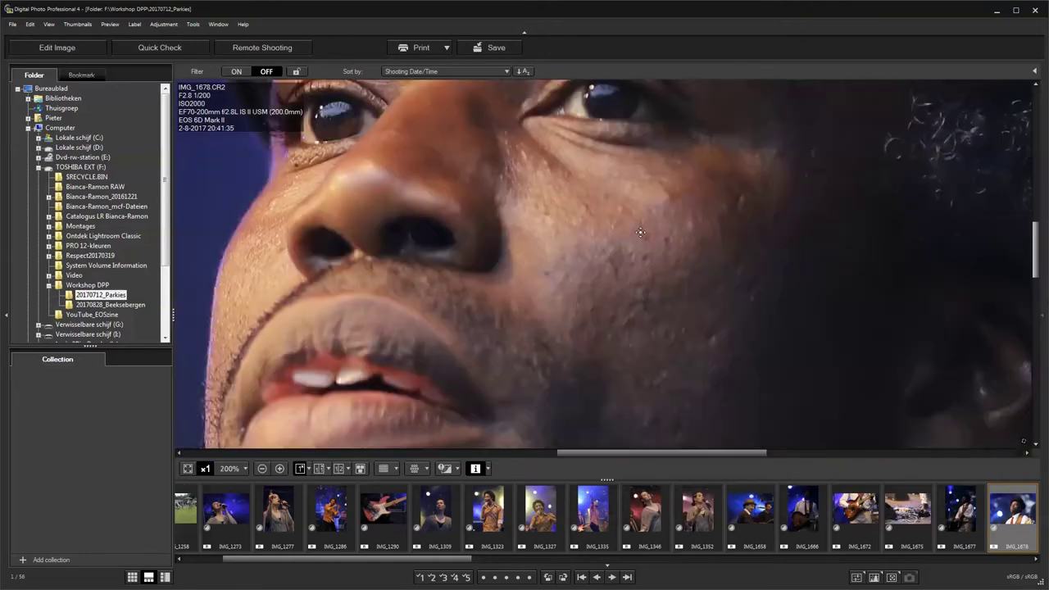
pyautogui.click(640, 233)
pyautogui.click(640, 233)
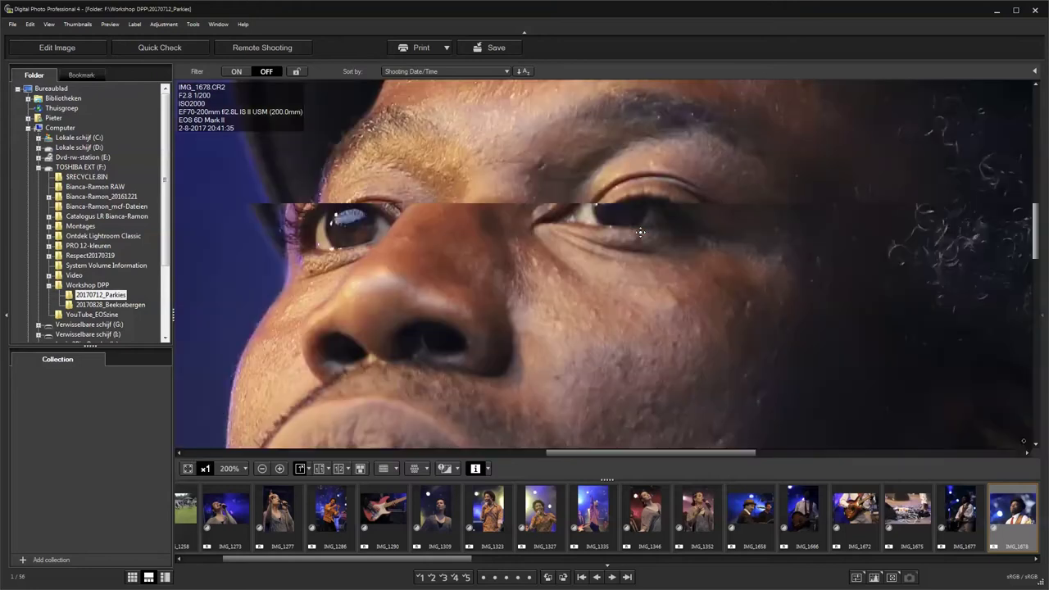
pyautogui.moveTo(642, 233); pyautogui.dragTo(541, 176)
pyautogui.click(574, 282)
pyautogui.click(640, 259)
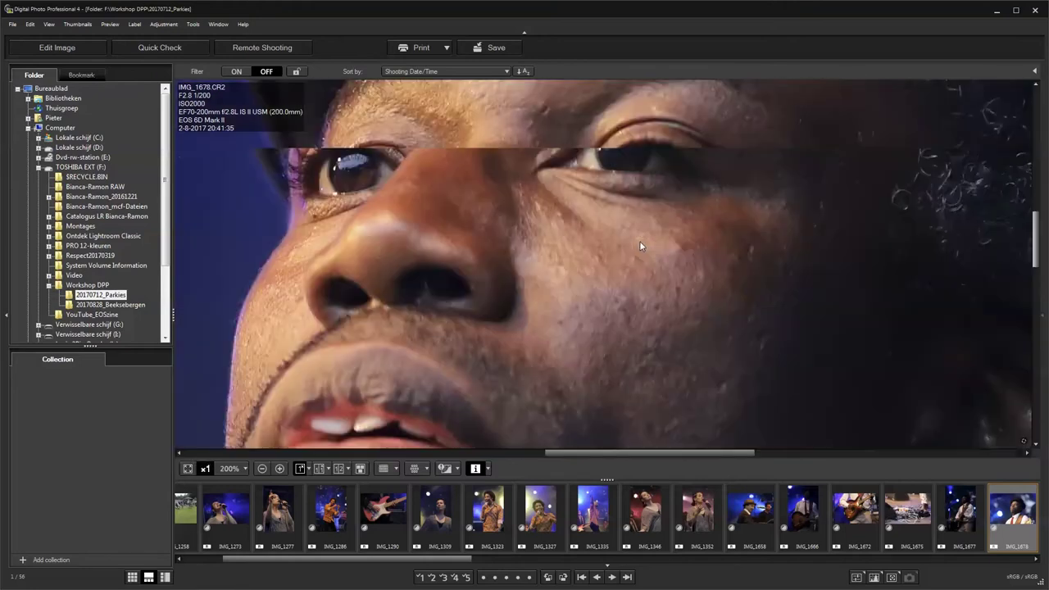
pyautogui.moveTo(582, 223); pyautogui.dragTo(610, 369)
pyautogui.moveTo(608, 249)
pyautogui.mouseDown()
pyautogui.moveTo(607, 382)
pyautogui.moveTo(605, 251)
pyautogui.mouseUp()
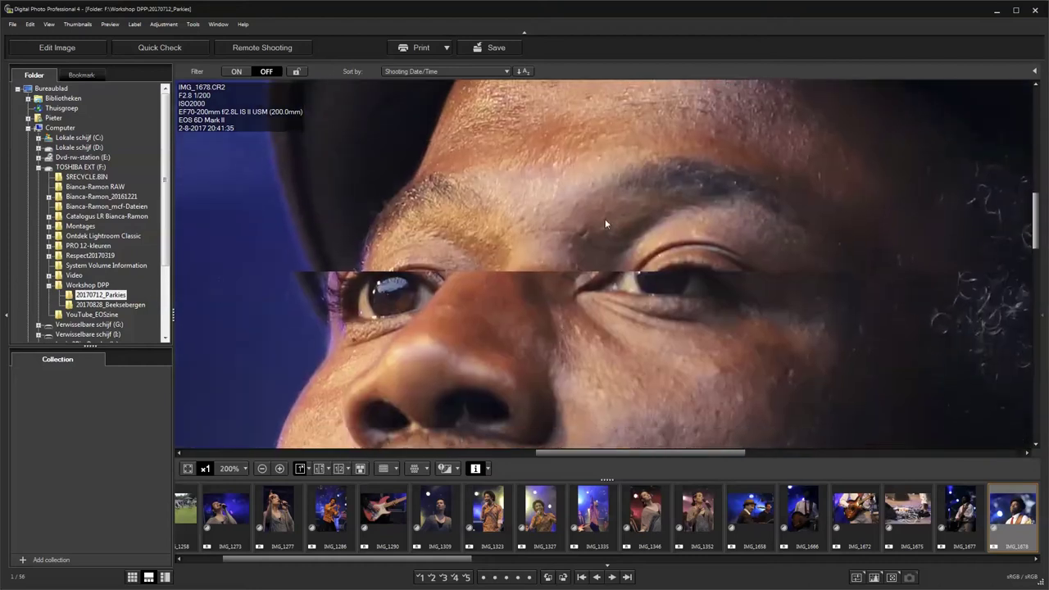
pyautogui.click(565, 330)
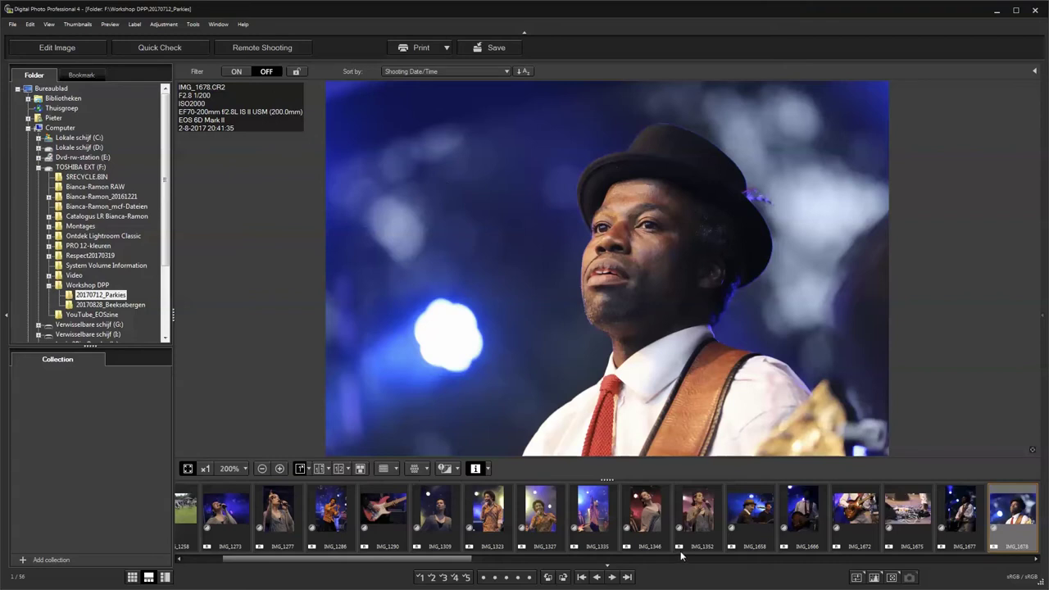
# - Browse the concert photos one by one from IMG_1309 to IMG_1346 in the large preview
pyautogui.click(440, 520)
pyautogui.click(496, 509)
pyautogui.click(544, 510)
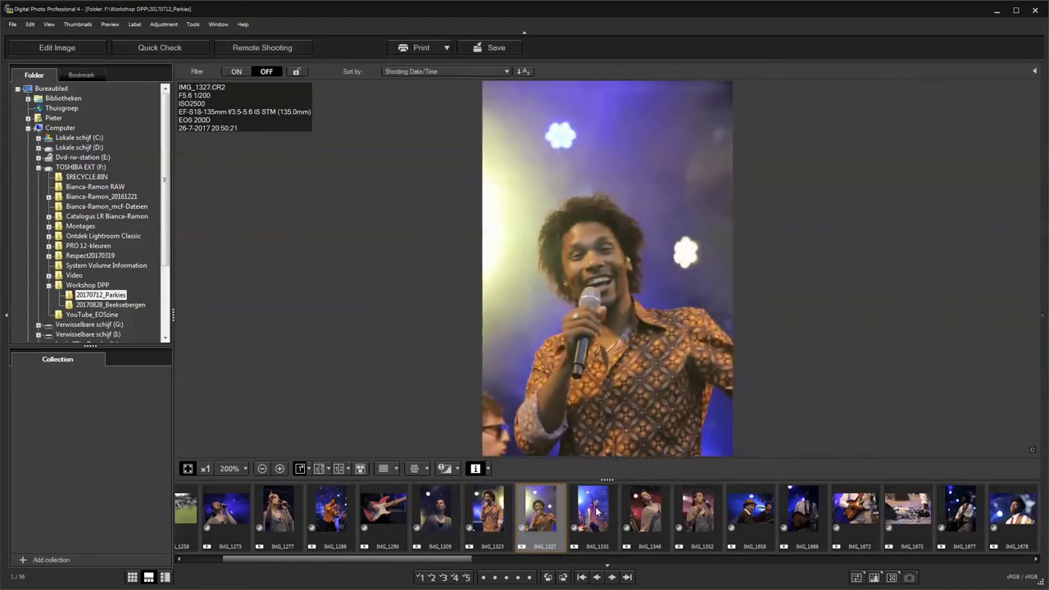
pyautogui.click(597, 512)
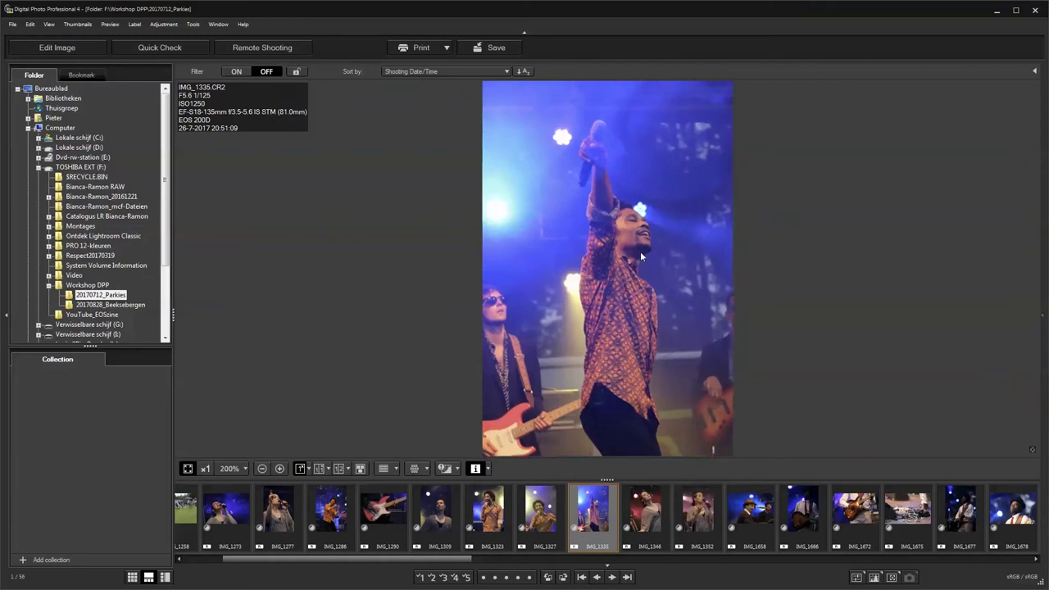
pyautogui.click(650, 513)
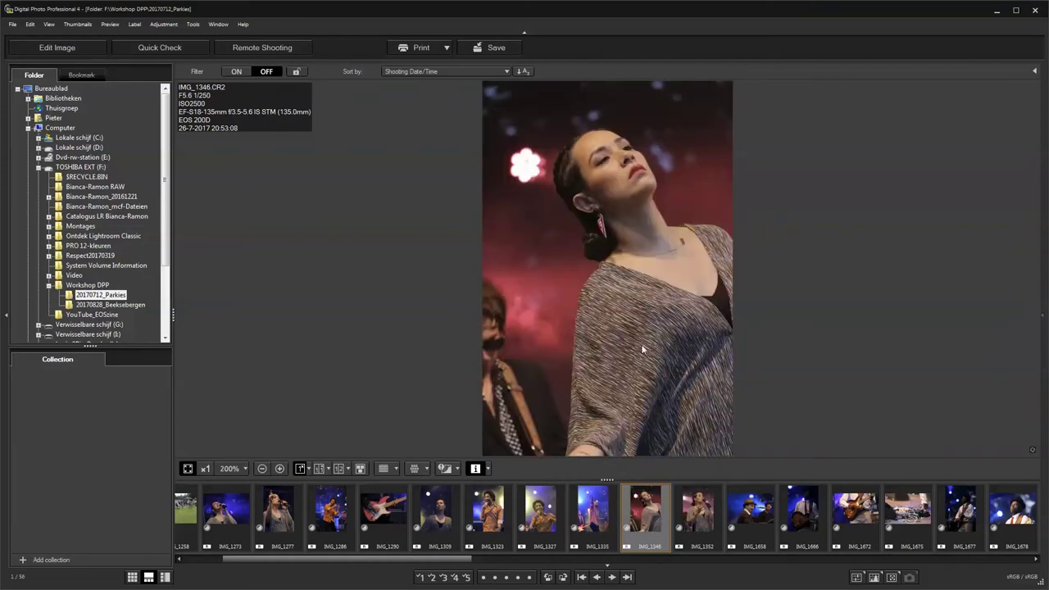
# - Inspect the singer's face in IMG_1346 at 200%, and return to the full-image view
pyautogui.click(634, 178)
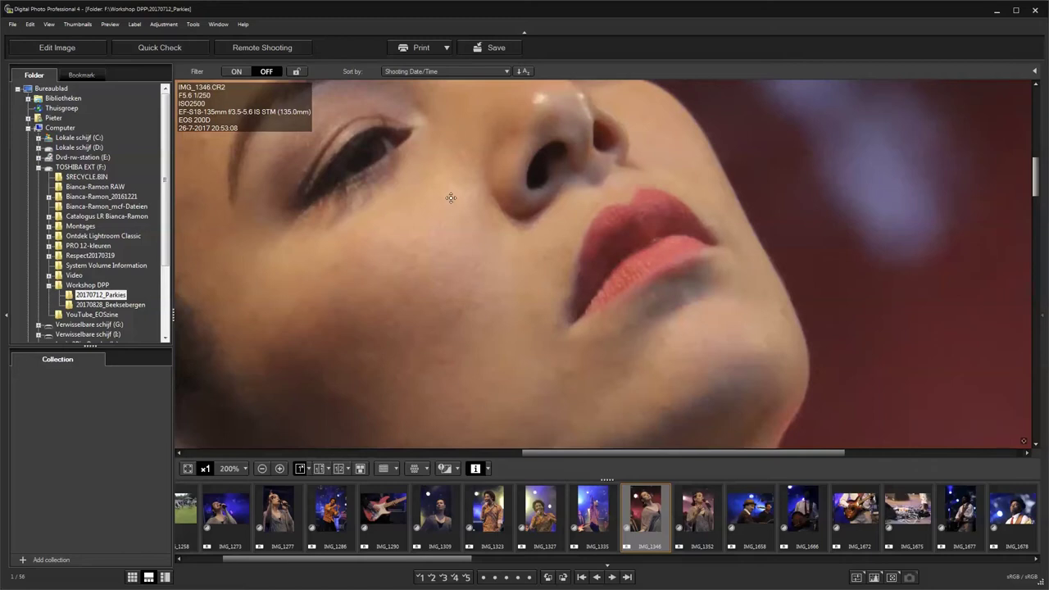
pyautogui.moveTo(451, 197); pyautogui.dragTo(513, 313)
pyautogui.click(513, 313)
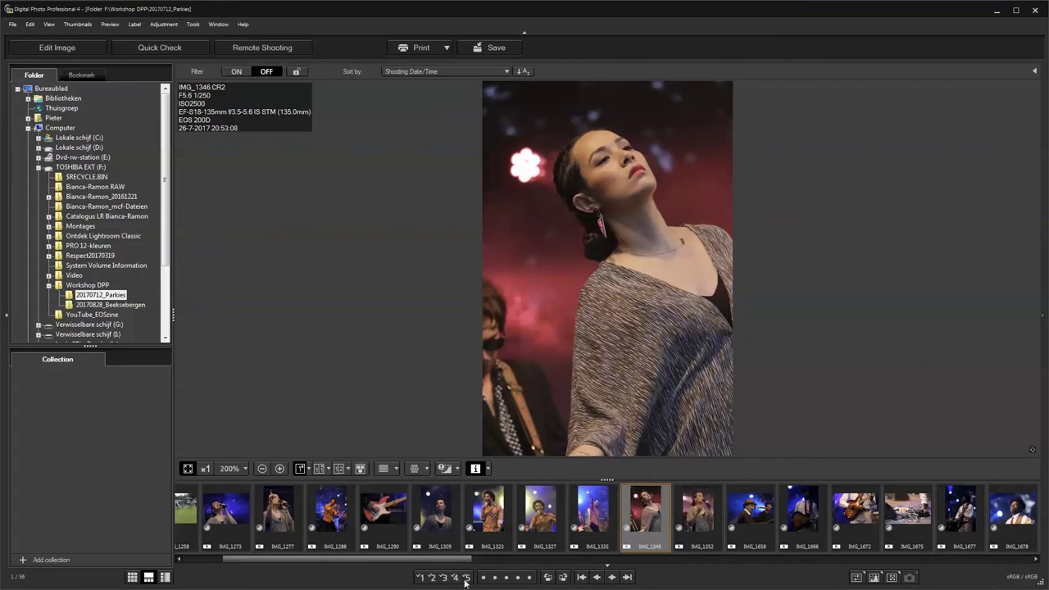
# - Step forward two photos from IMG_1346 and back again to it
pyautogui.click(611, 577)
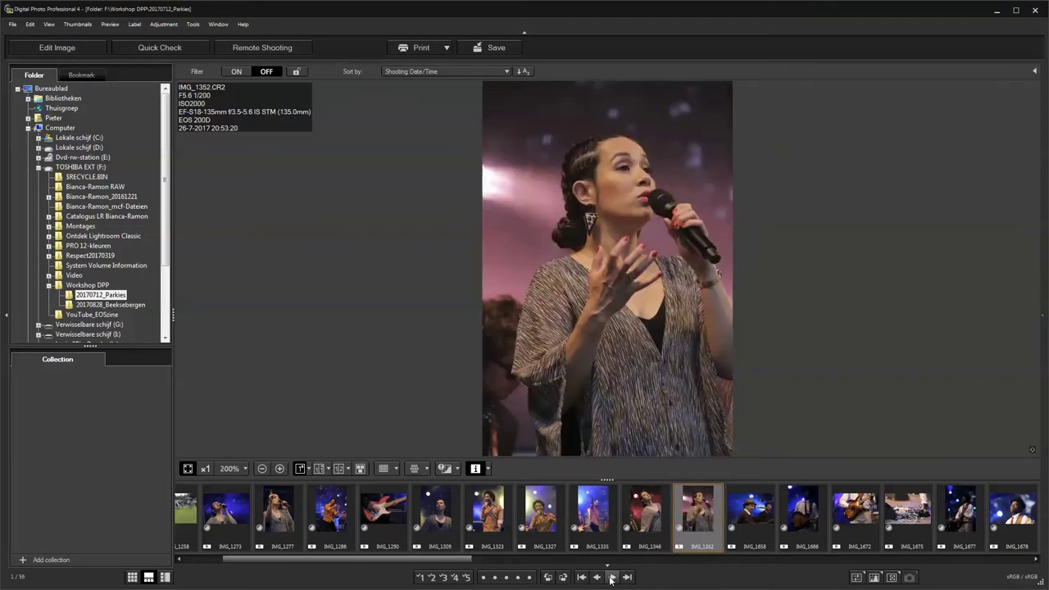
pyautogui.click(611, 577)
pyautogui.click(596, 577)
pyautogui.click(597, 577)
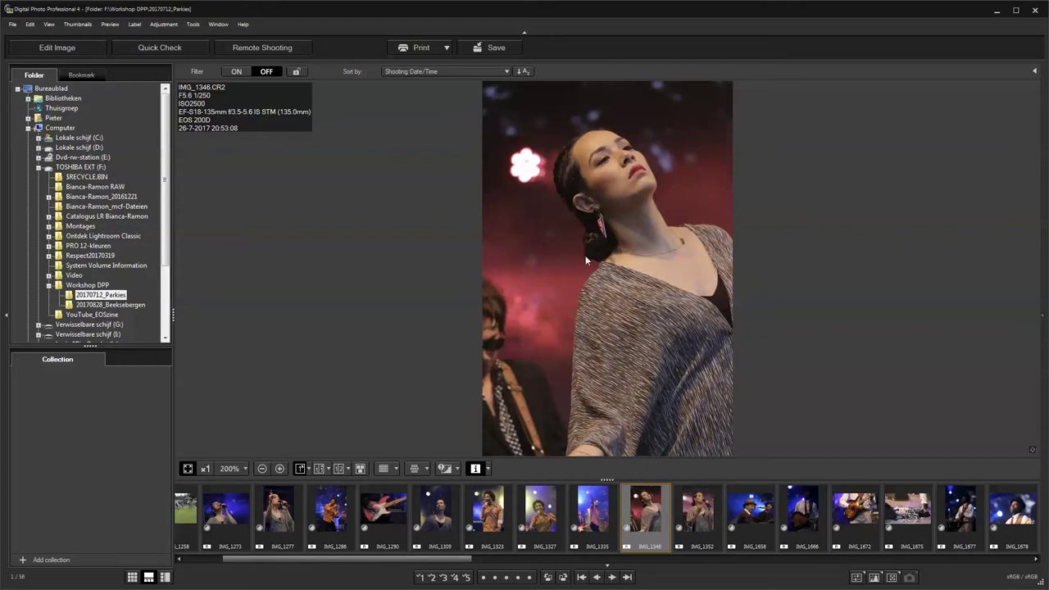
# - View IMG_1346 in the Edit Image window, check the face up close, and return to the main window
pyautogui.click(64, 52)
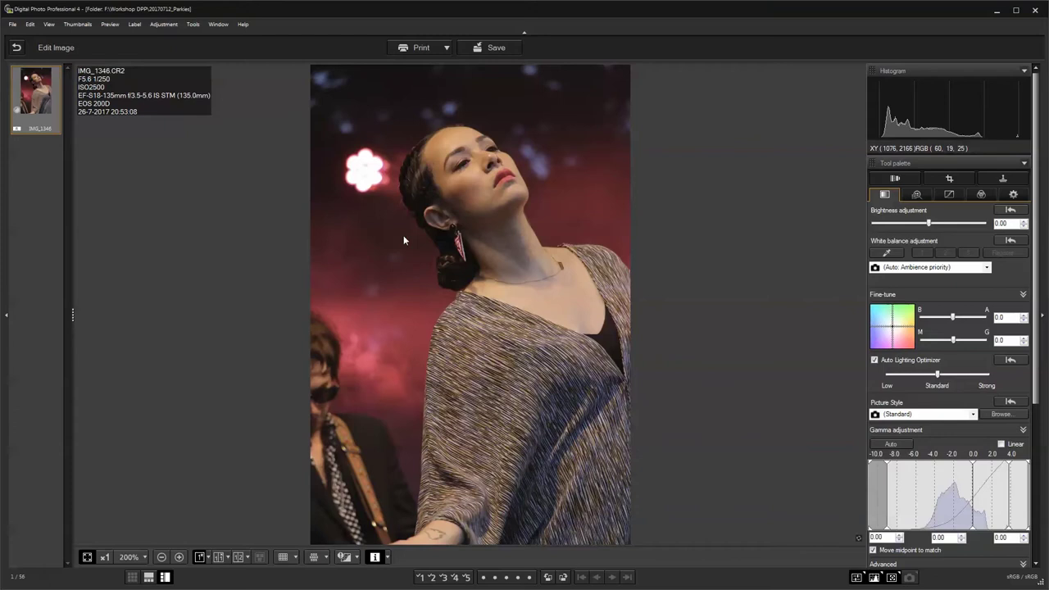
pyautogui.click(495, 194)
pyautogui.click(494, 194)
pyautogui.click(16, 50)
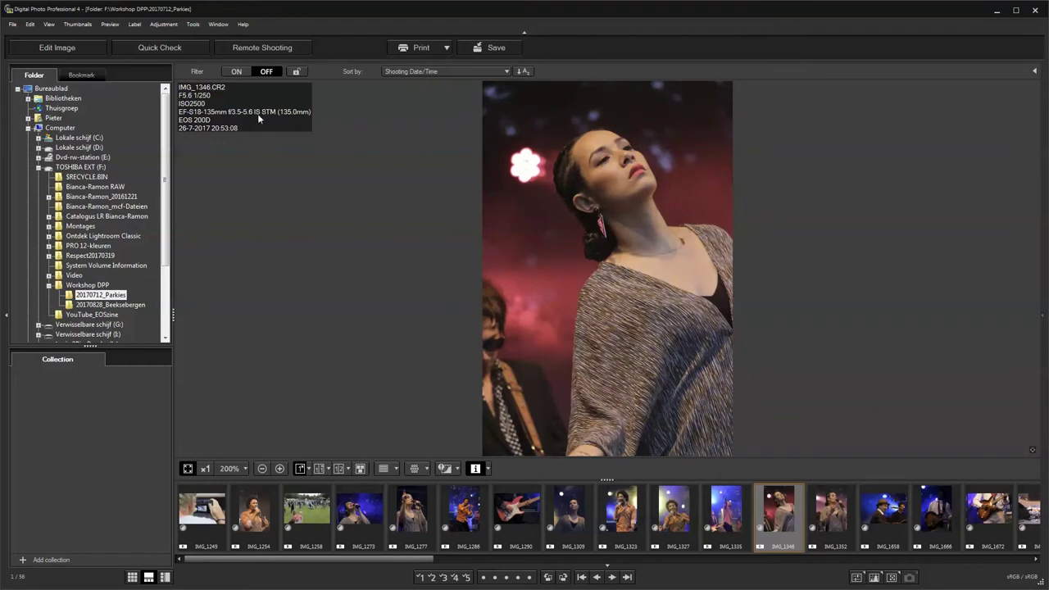
# - Show the tool palette in the main window and dock it beside the preview
pyautogui.click(197, 25)
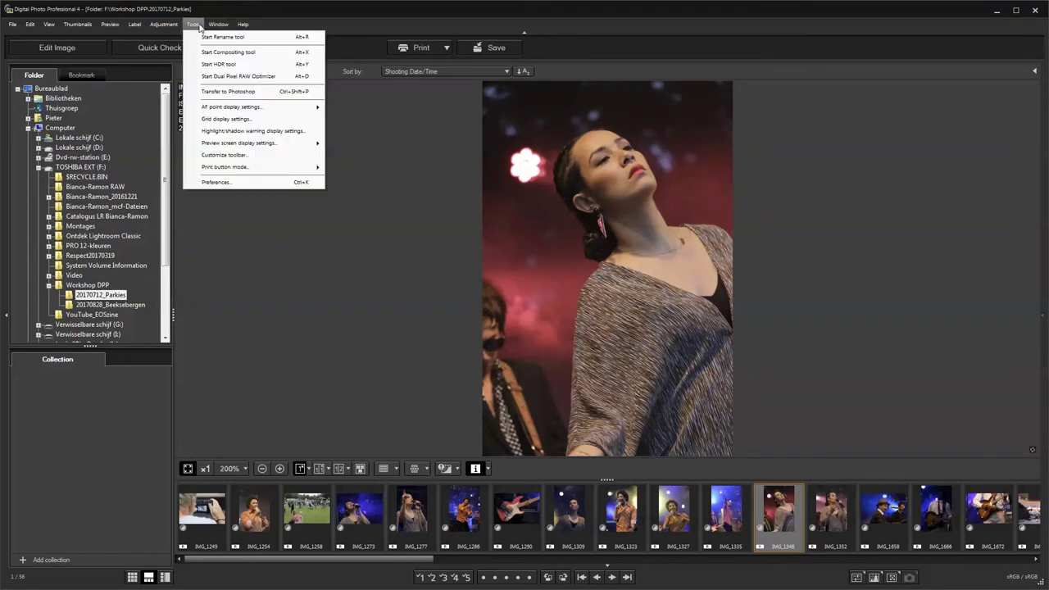
pyautogui.moveTo(51, 25)
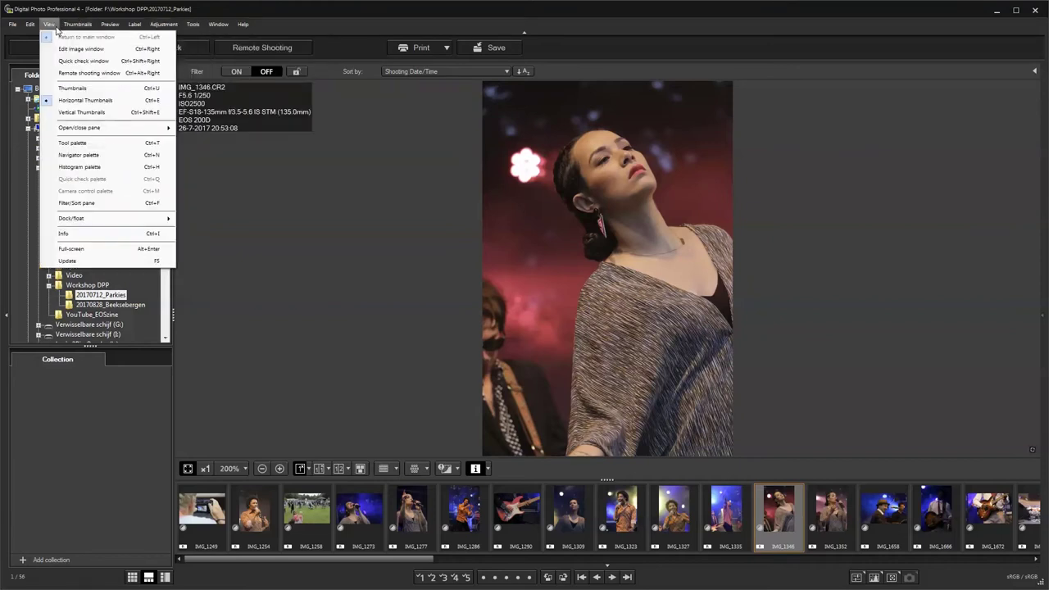
pyautogui.click(79, 144)
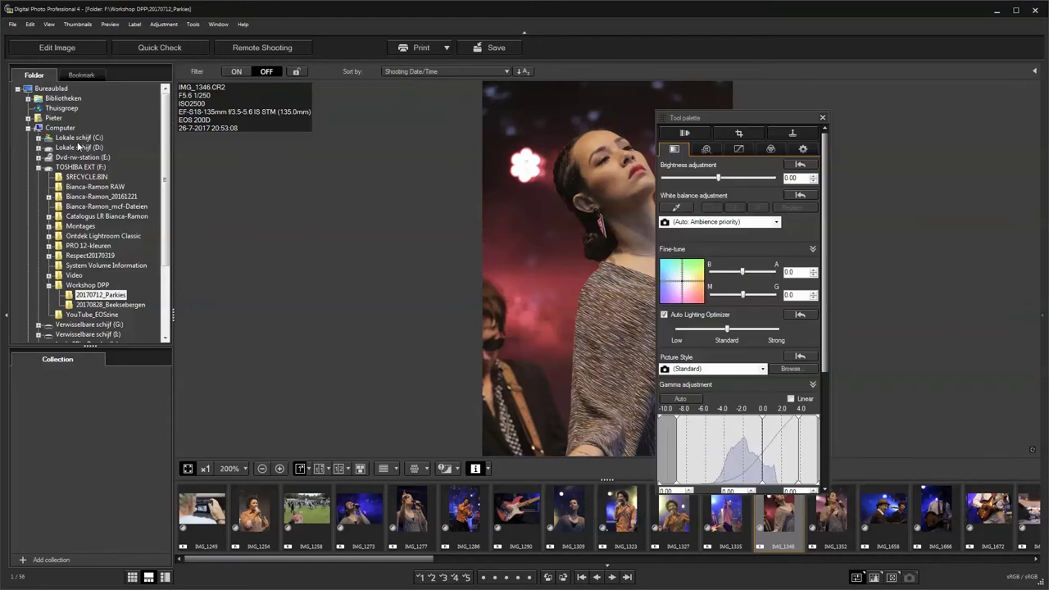
pyautogui.moveTo(747, 114); pyautogui.dragTo(934, 92)
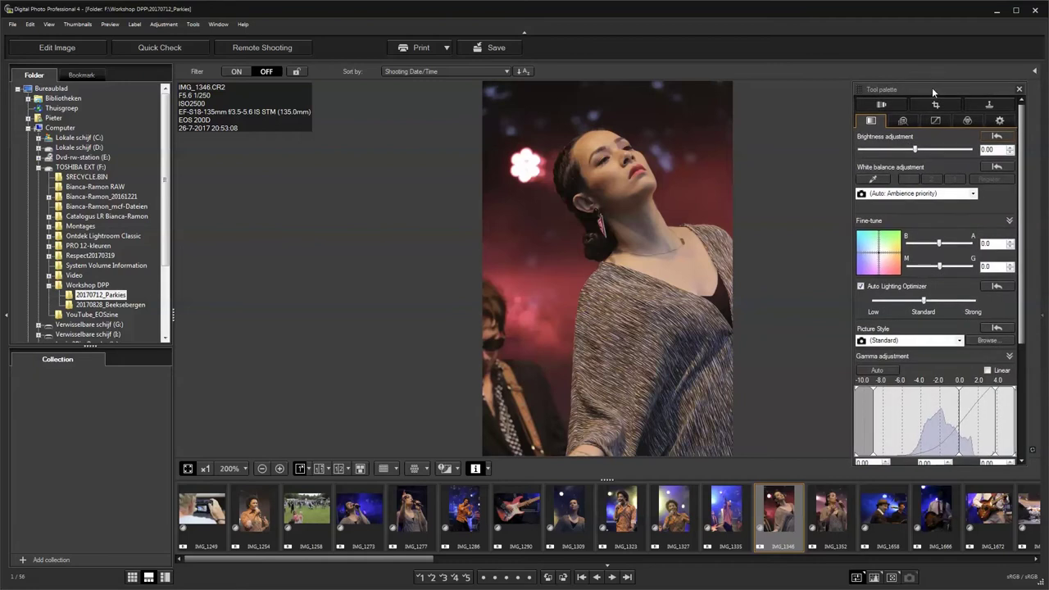
pyautogui.rightClick(862, 93)
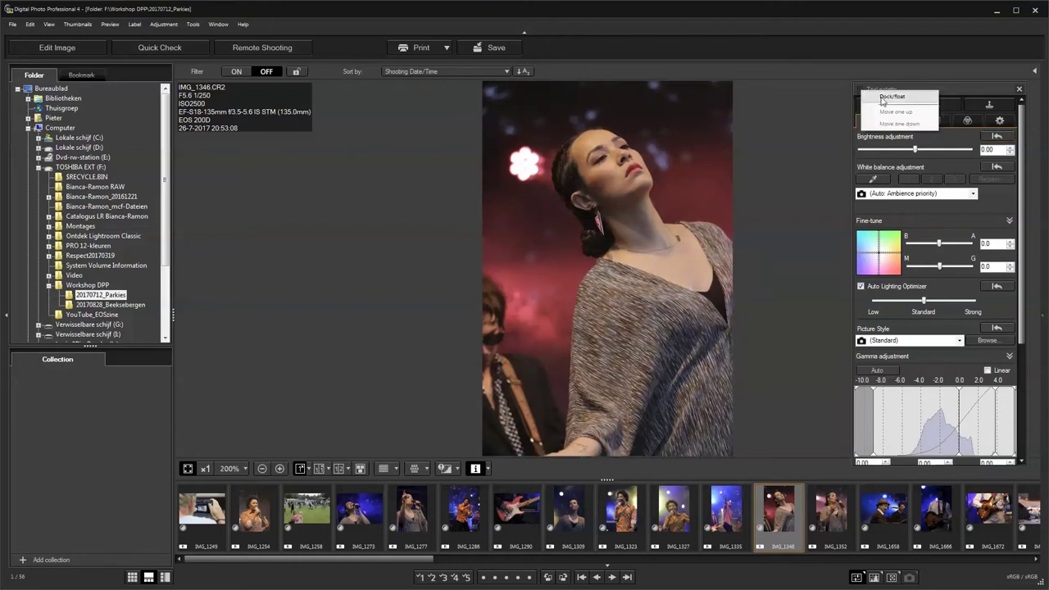
pyautogui.click(883, 98)
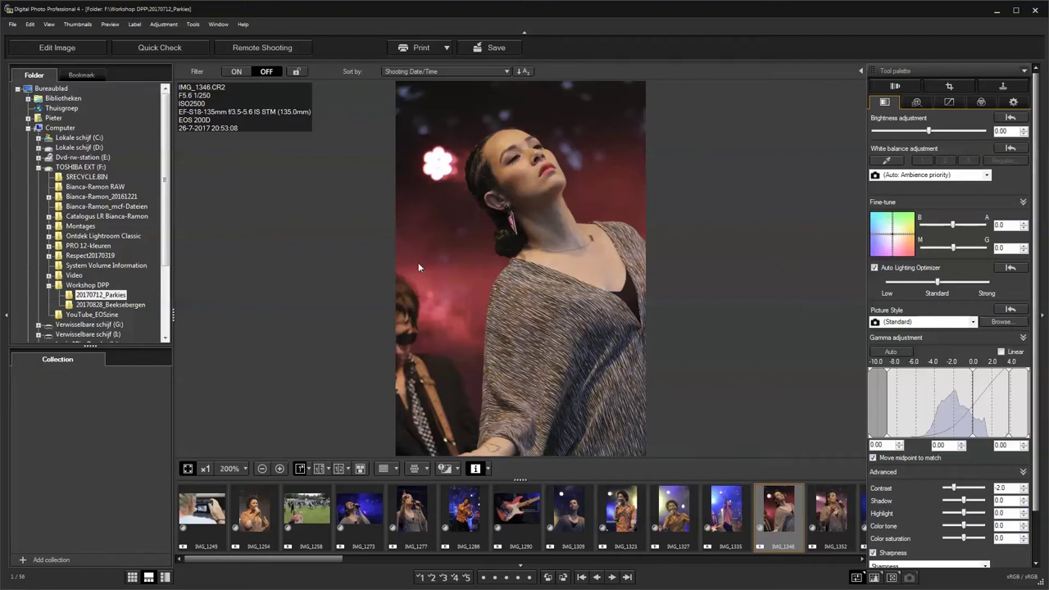
# - Look at the palette layout in the Edit Image window for IMG_1346, and return to the main window
pyautogui.click(50, 47)
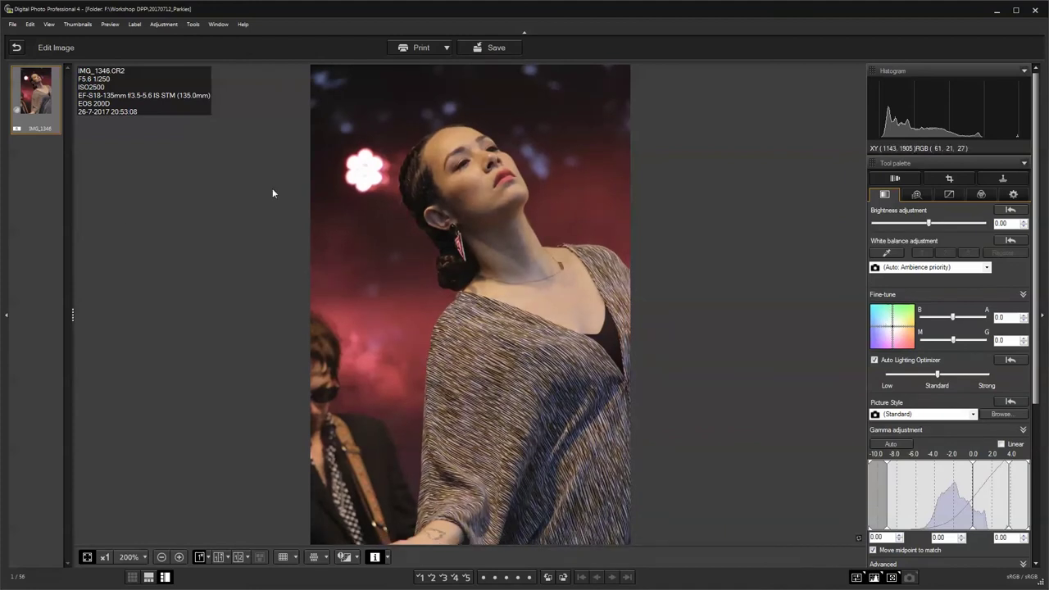
pyautogui.click(15, 47)
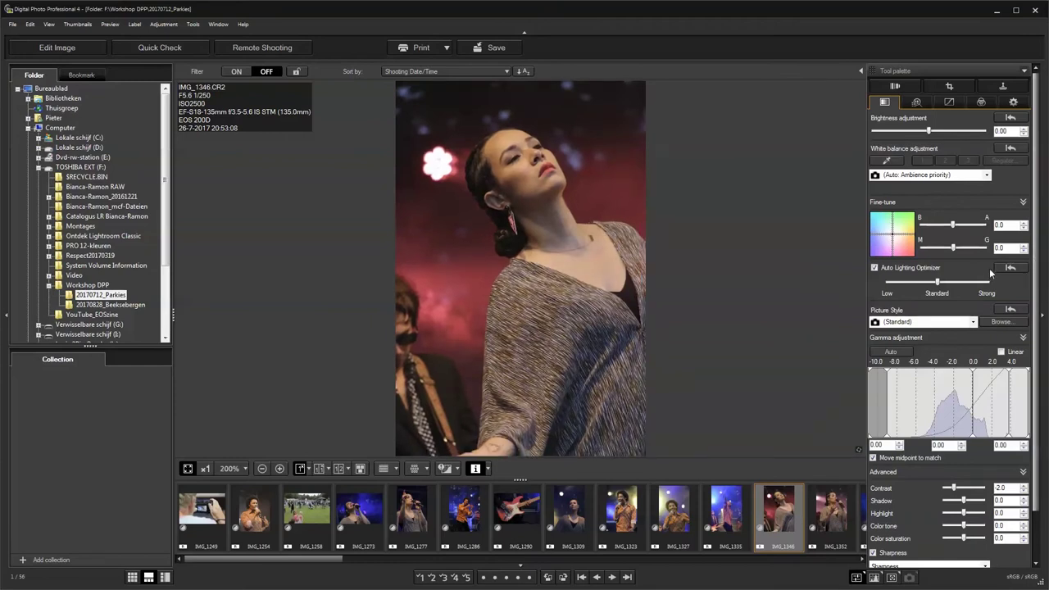
# - Collapse and reopen the docked tool palette, and narrow the folder pane to give the preview more room
pyautogui.click(1044, 319)
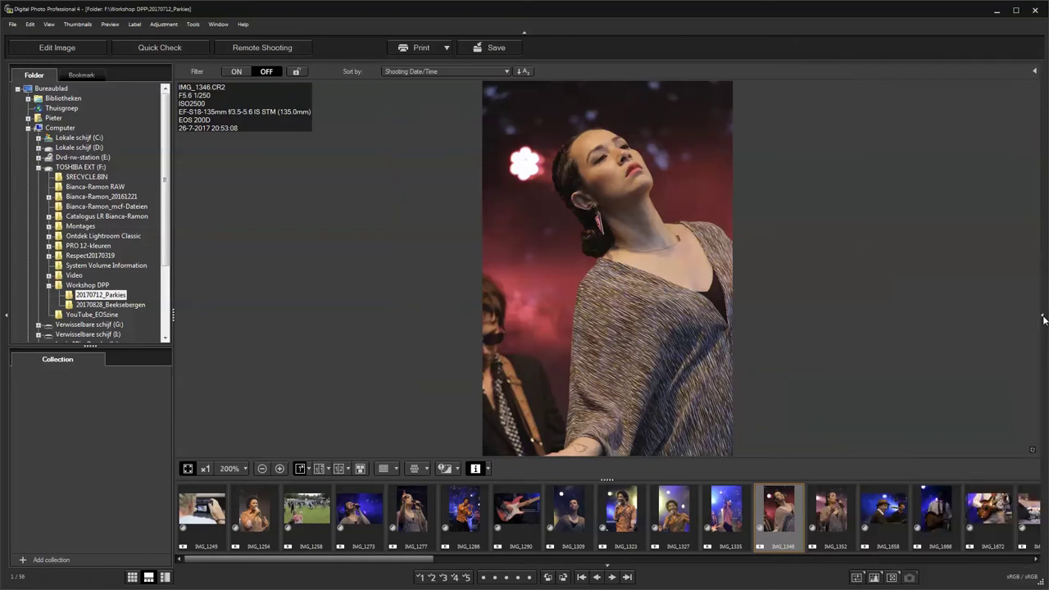
pyautogui.click(1044, 319)
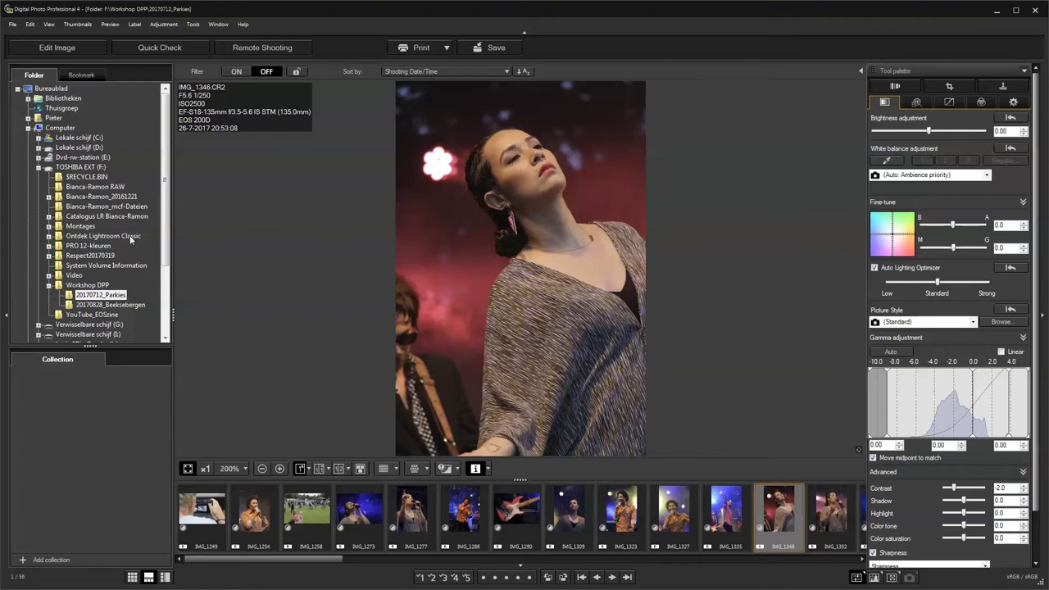
pyautogui.moveTo(173, 315); pyautogui.dragTo(95, 317)
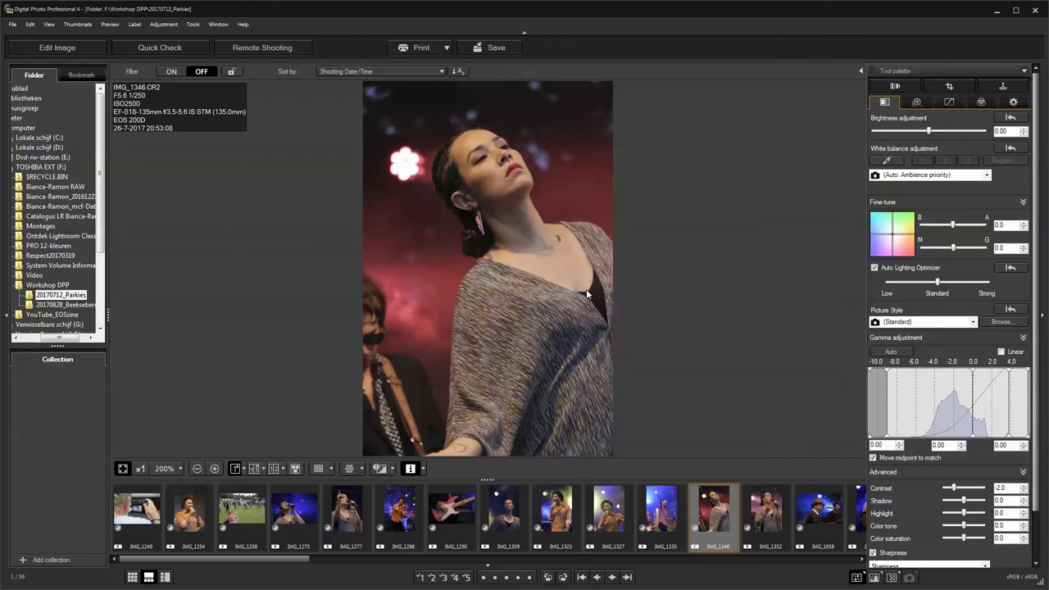
# - Rate IMG_1273 with four stars and IMG_1286 with three stars, and display IMG_1273 again
pyautogui.click(292, 517)
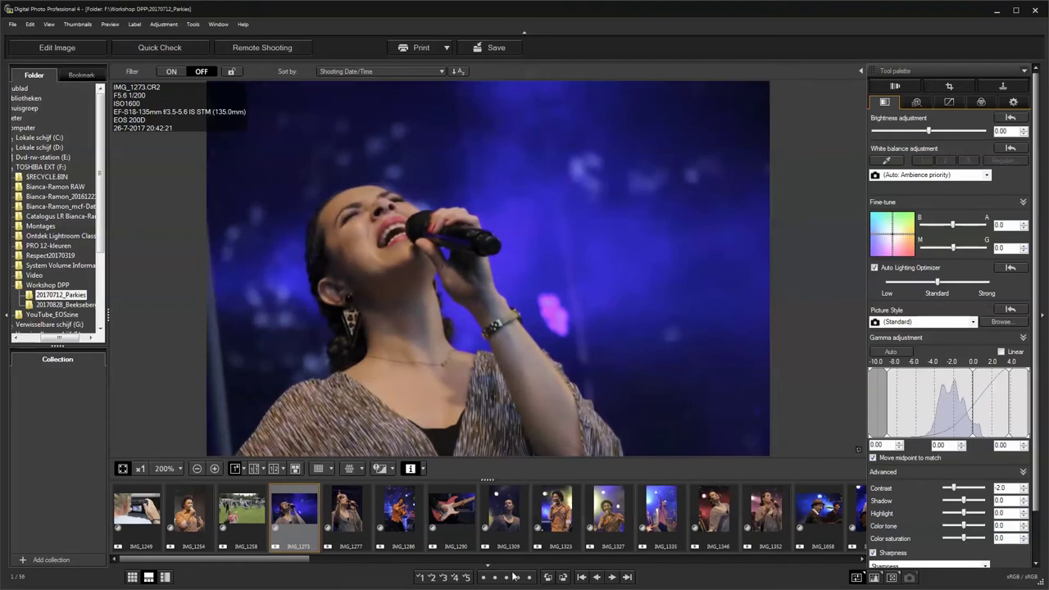
pyautogui.click(395, 515)
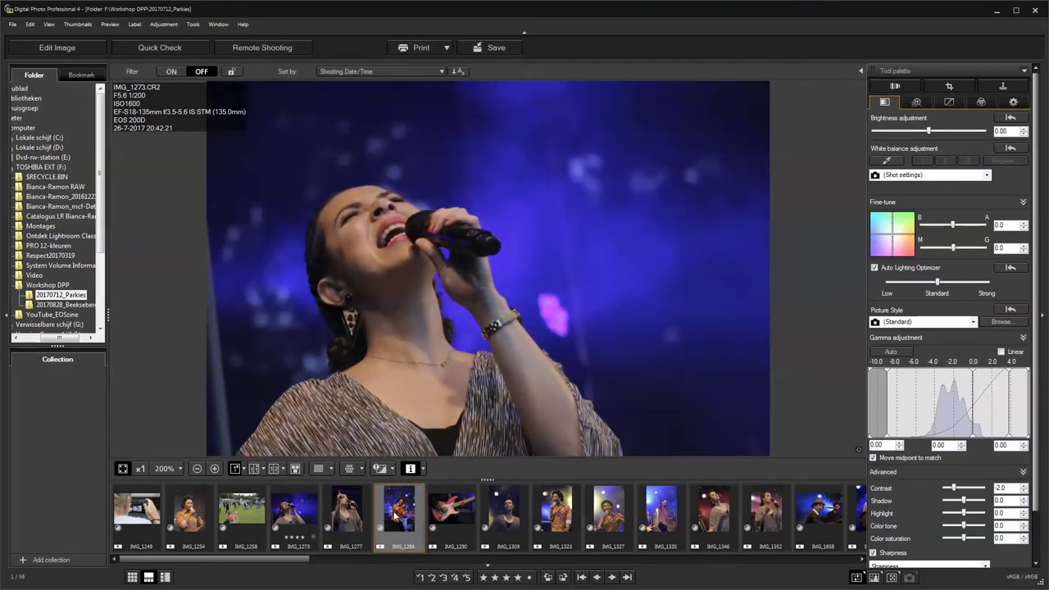
pyautogui.click(507, 577)
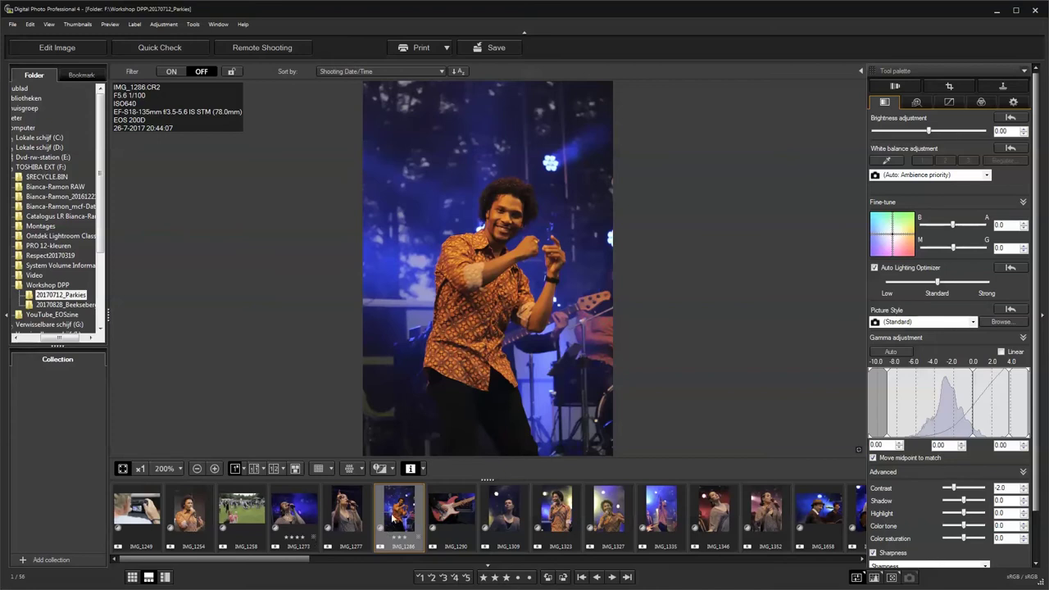
pyautogui.click(291, 514)
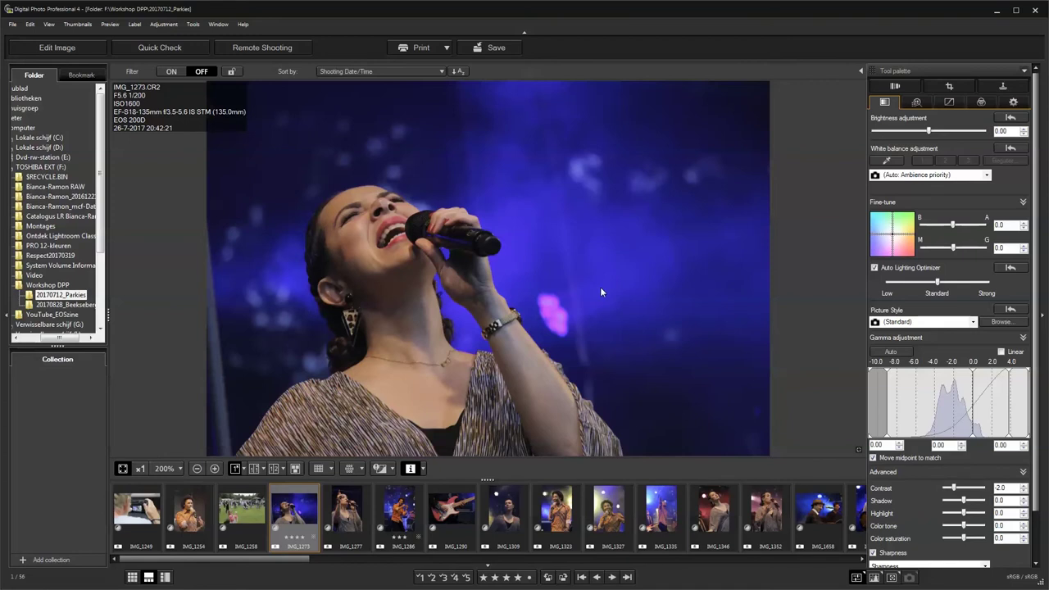
# - Set the default work color space to sRGB in the color management preferences
pyautogui.click(197, 27)
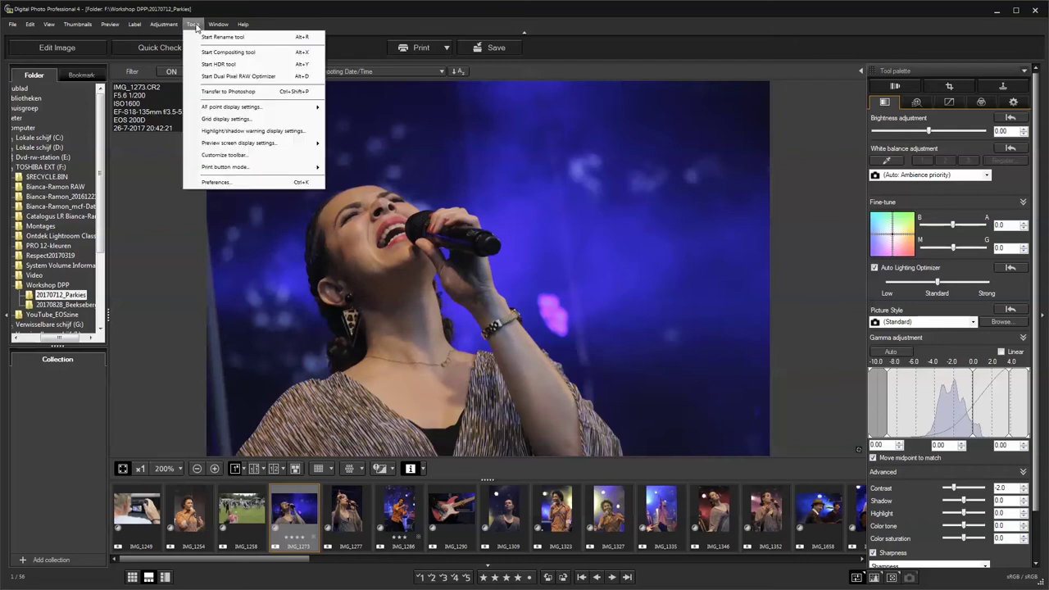
pyautogui.click(218, 185)
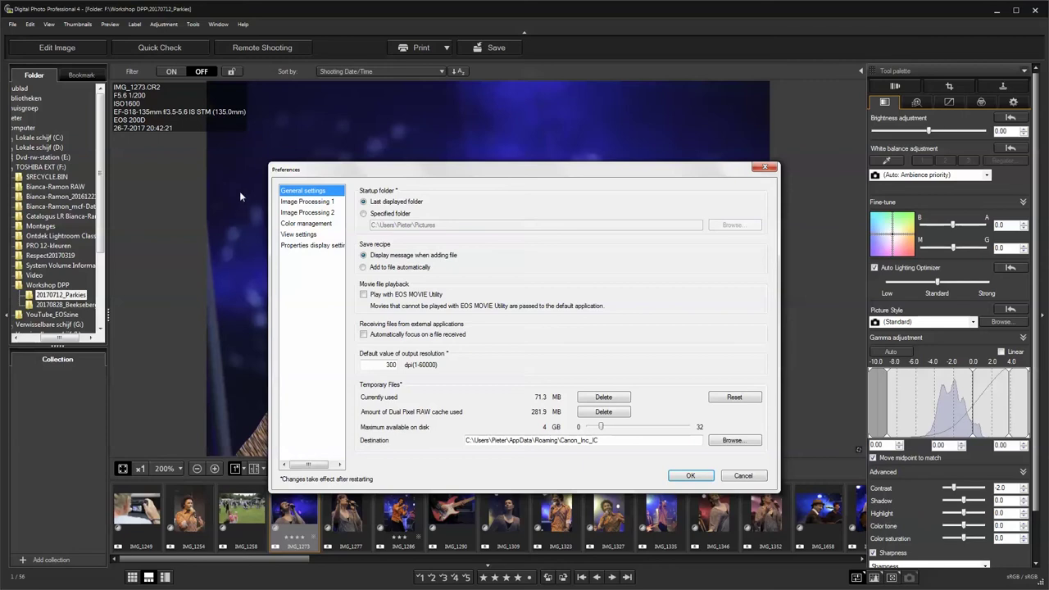
pyautogui.click(311, 224)
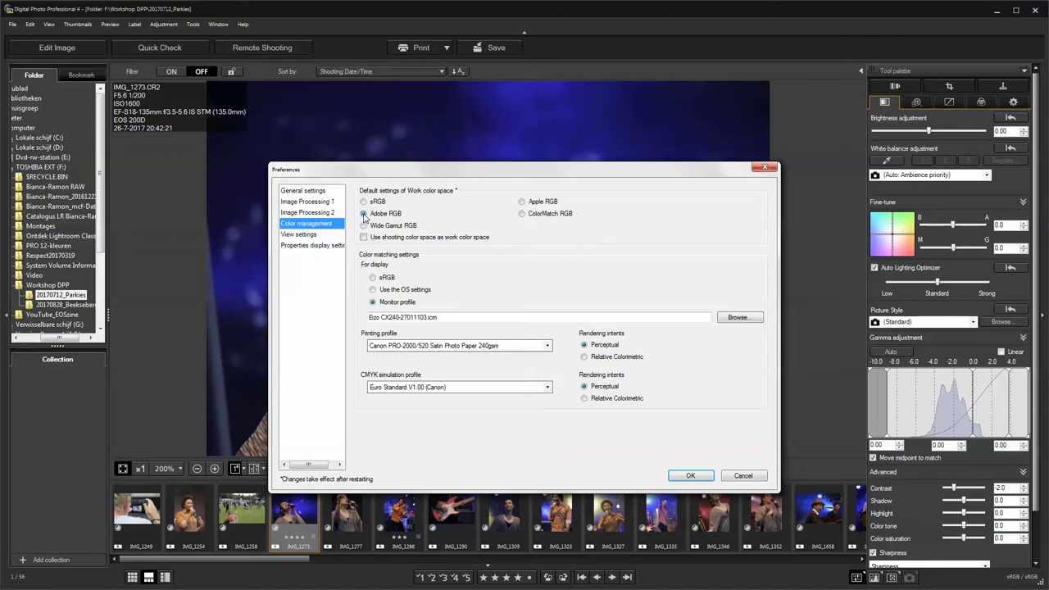
pyautogui.click(364, 202)
# - Look at the properties display settings in the preferences, and apply the preferences
pyautogui.click(313, 248)
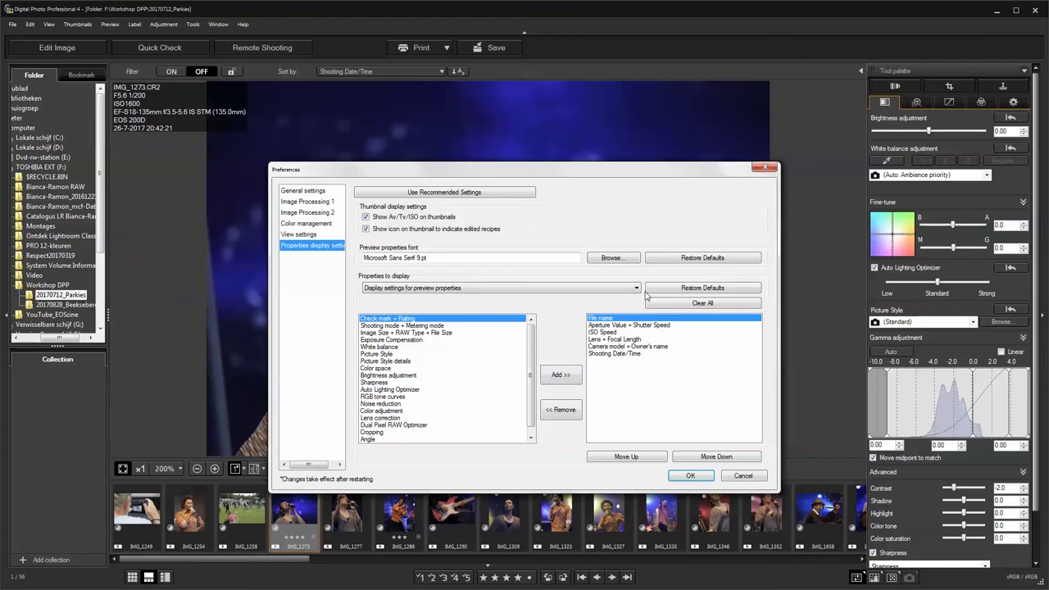
pyautogui.click(692, 476)
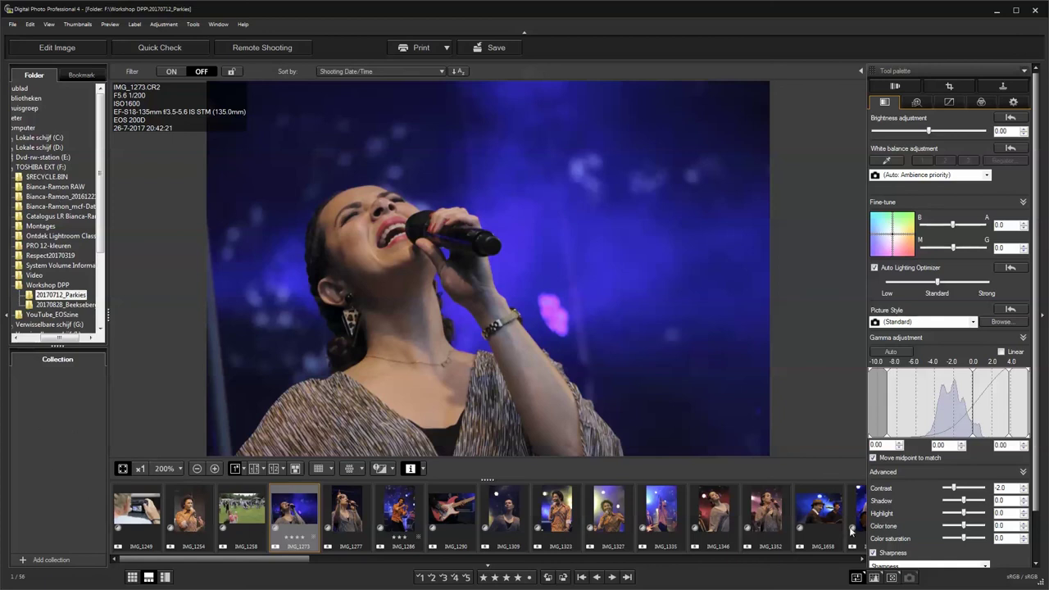
# - Show the concert folder as thumbnails only, and return to the large preview with the thumbnail strip
pyautogui.click(132, 577)
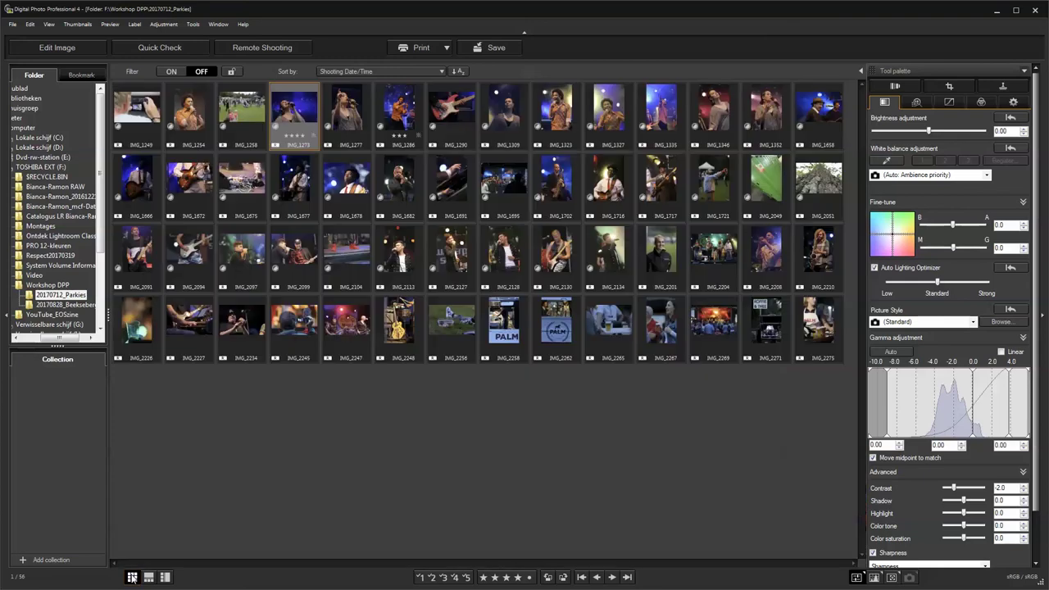
pyautogui.click(148, 576)
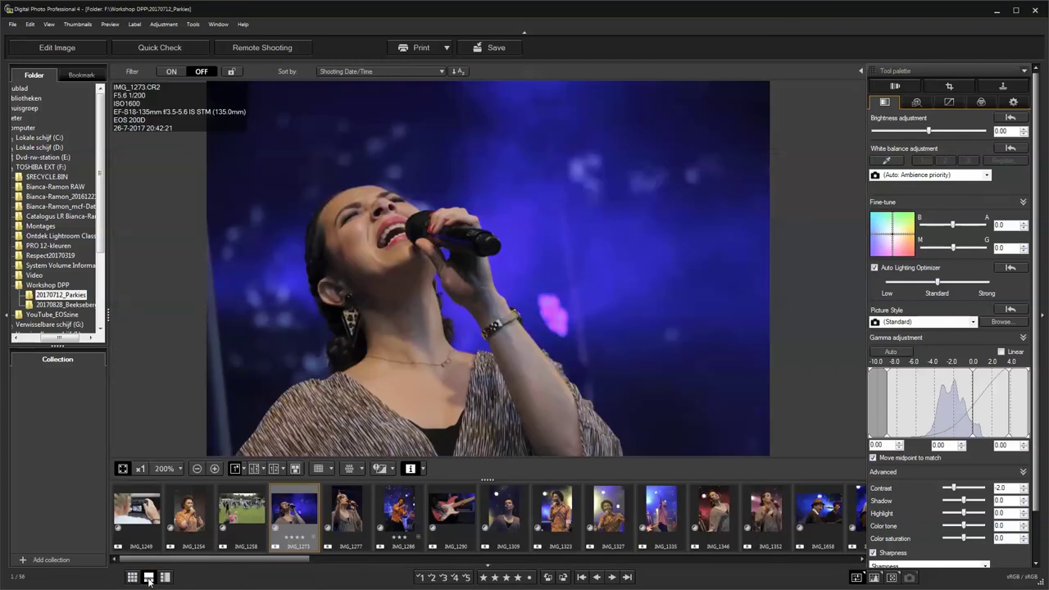
# - Display IMG_1286 and IMG_1290 in the preview, inspect the guitar in IMG_1290 at 100%, and return to the full view
pyautogui.click(402, 505)
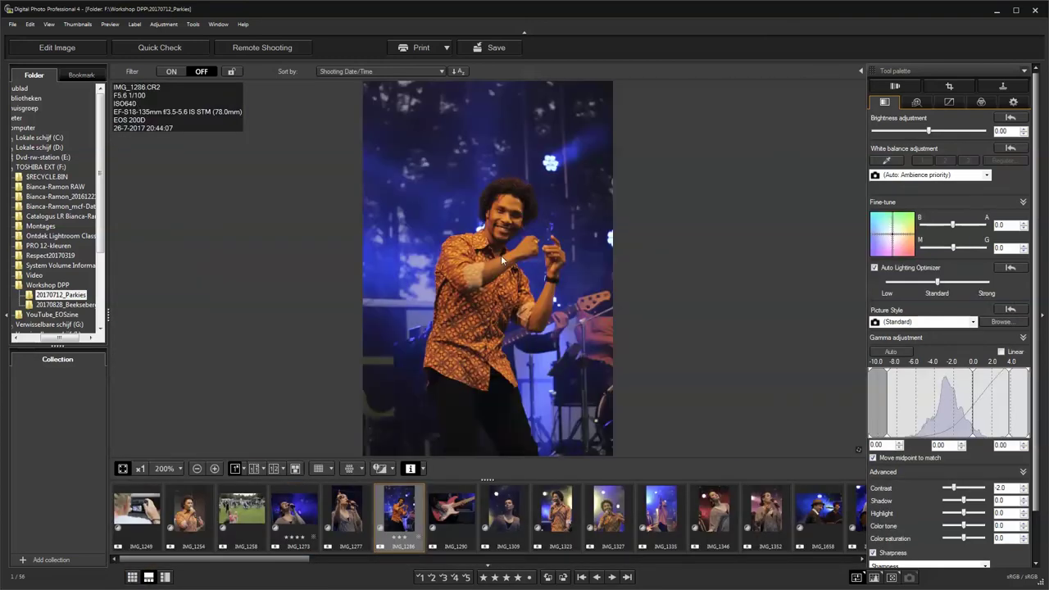
pyautogui.click(450, 510)
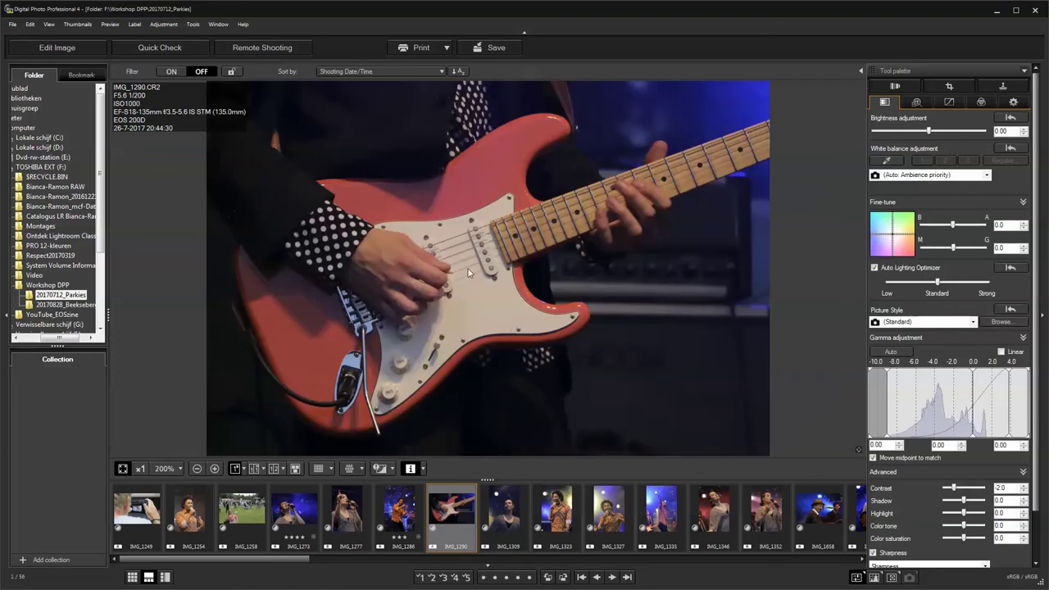
pyautogui.click(468, 273)
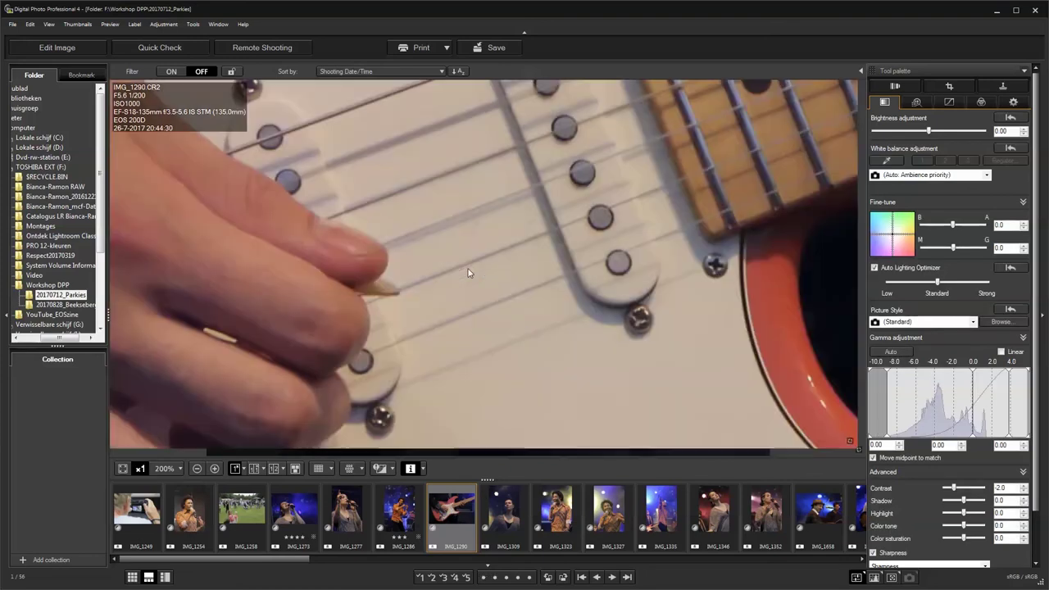
pyautogui.click(431, 288)
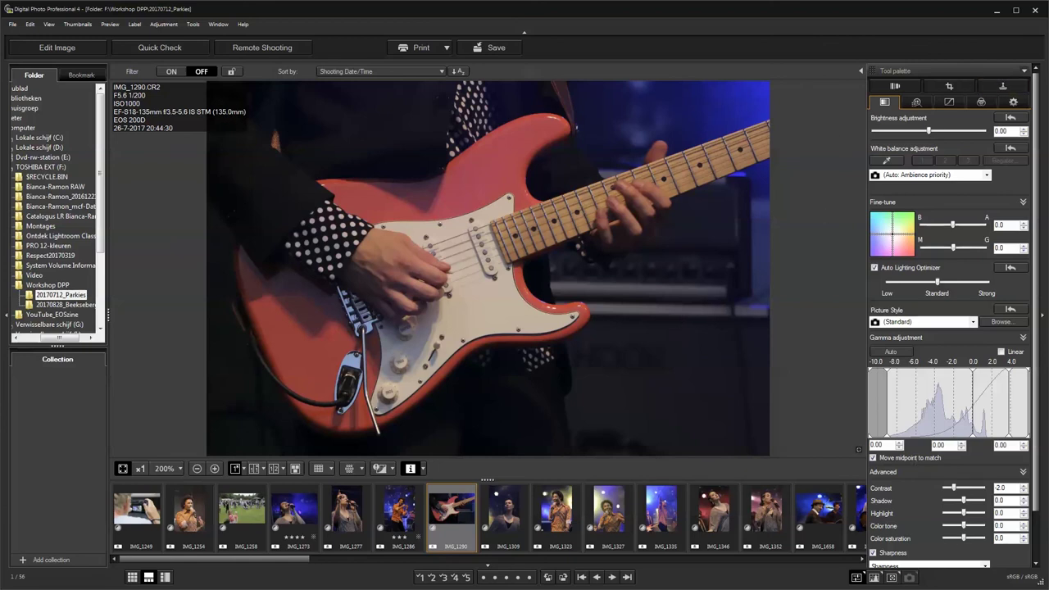
# - Hide and reopen the docked tool palette twice
pyautogui.click(1043, 319)
pyautogui.click(1043, 319)
pyautogui.click(1043, 319)
pyautogui.click(1043, 319)
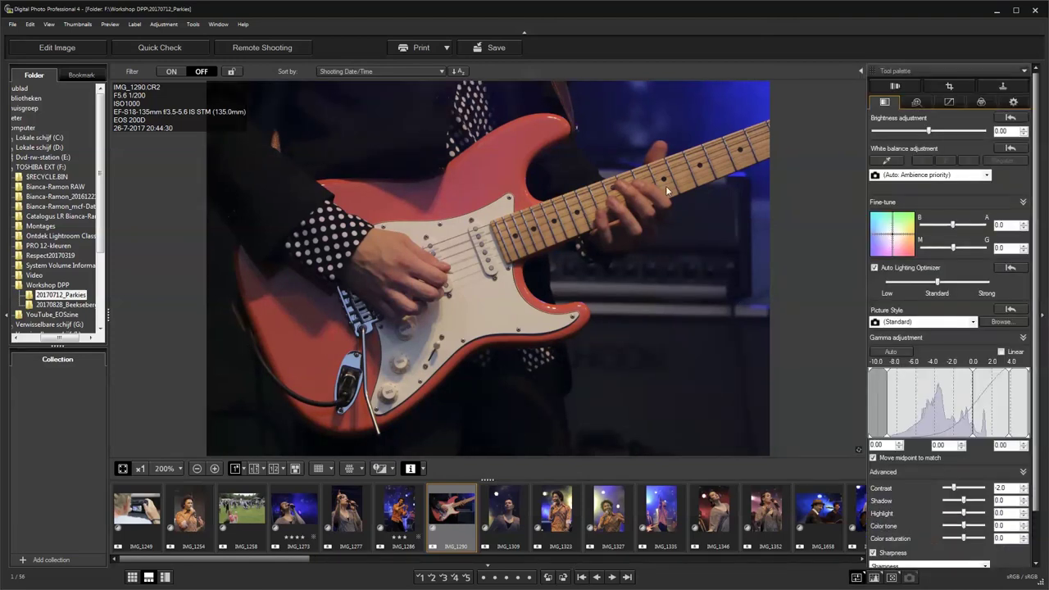